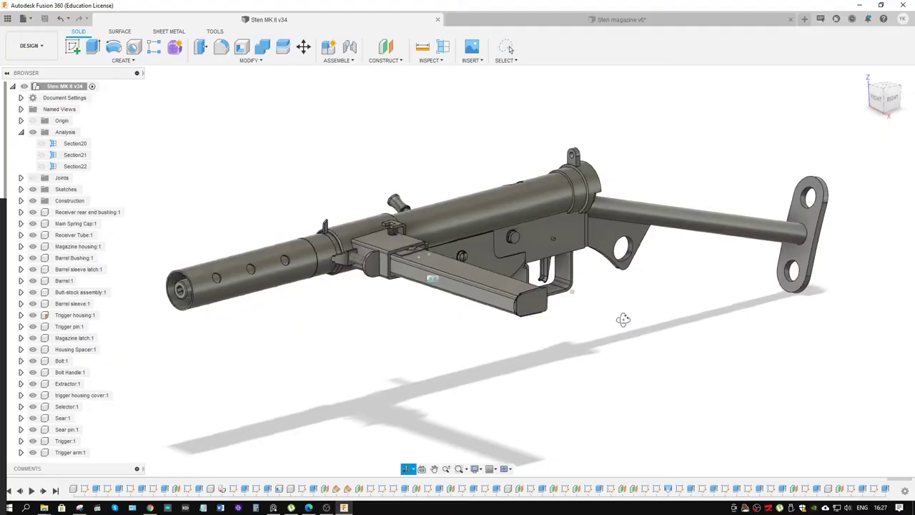
Orbit the Sten MK II v34 assembly to swing the stock around.
mouse_move(623, 320)
middle_mouse_down("shift")
mouse_move(710, 311)
mouse_move(702, 290)
mouse_move(784, 309)
mouse_move(763, 309)
middle_mouse_up("shift")
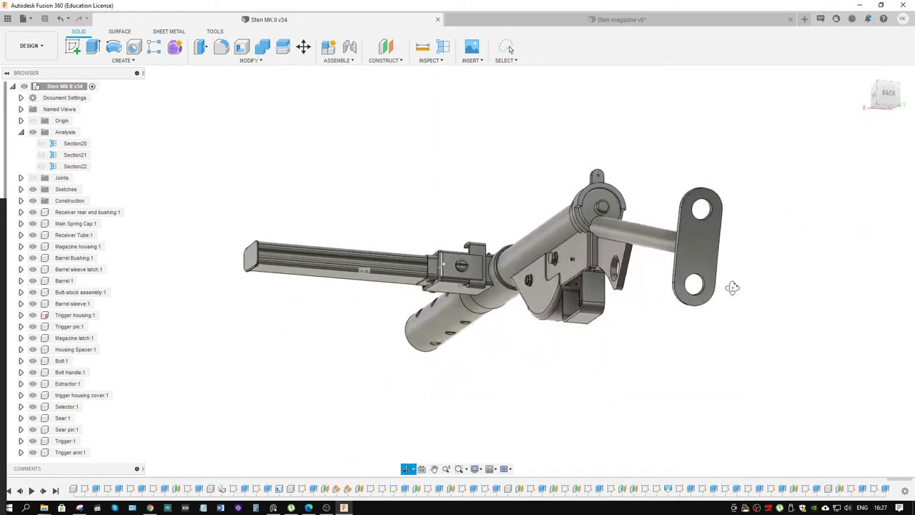
Orbit down over the sectioned gun and zoom into the receiver and magazine area.
middle_click_drag(760, 302, 681, 317, "shift")
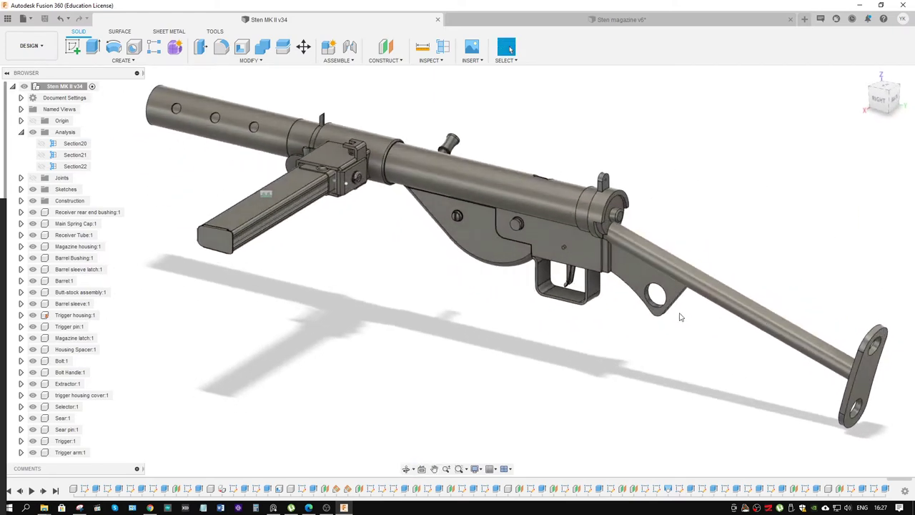
mouse_move(580, 303)
middle_mouse_down("shift")
mouse_move(496, 284)
mouse_move(748, 310)
mouse_move(562, 315)
middle_mouse_up("shift")
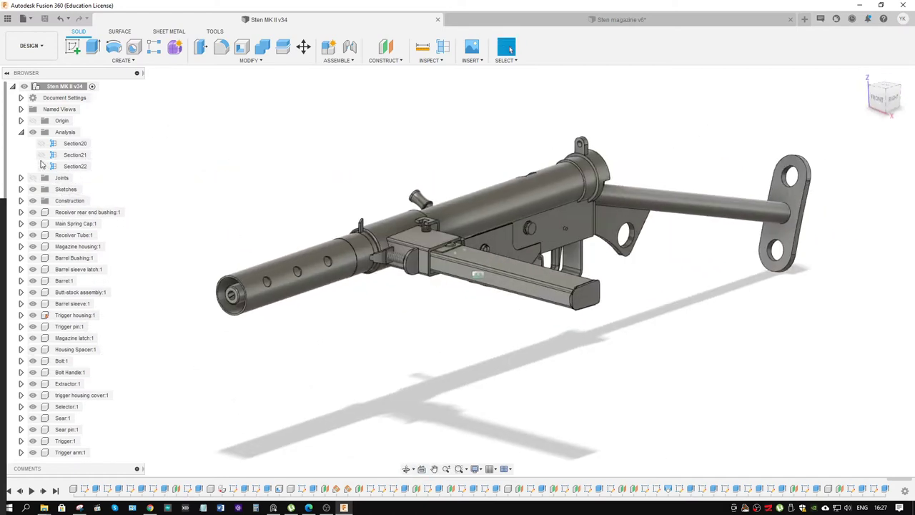
mouse_move(501, 279)
middle_mouse_down("shift")
mouse_move(749, 229)
mouse_move(826, 230)
mouse_move(767, 302)
mouse_move(712, 236)
middle_mouse_up("shift")
scroll(521, 270, "up", 5)
scroll(521, 270, "up", 3)
scroll(519, 270, "up", 5)
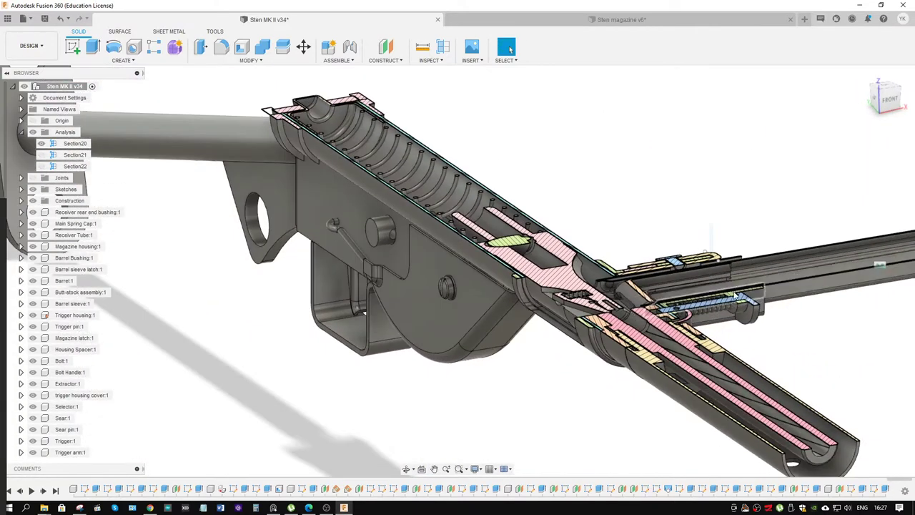
Orbit flatter, toggle Section20, then show Section21's lengthwise side cut.
mouse_move(736, 295)
middle_mouse_down("shift")
mouse_move(755, 303)
mouse_move(613, 274)
middle_mouse_up("shift")
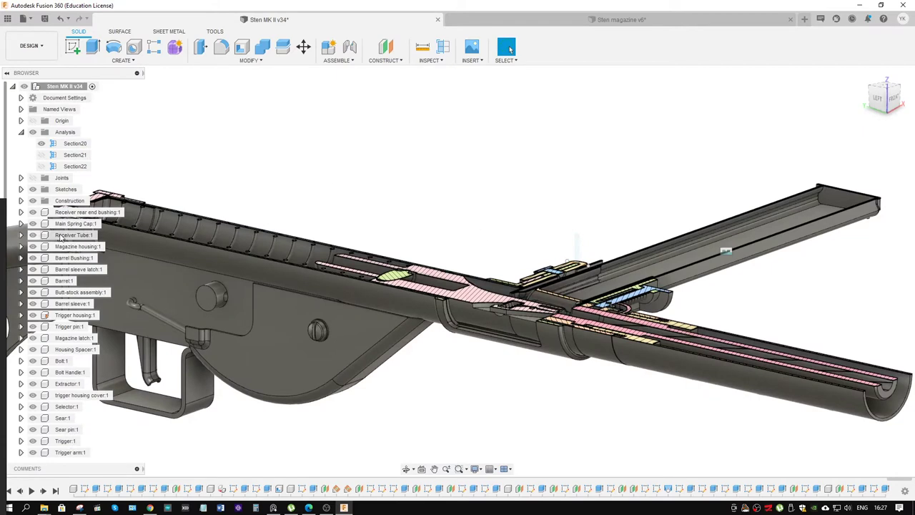
left_click(41, 143)
left_click(41, 143)
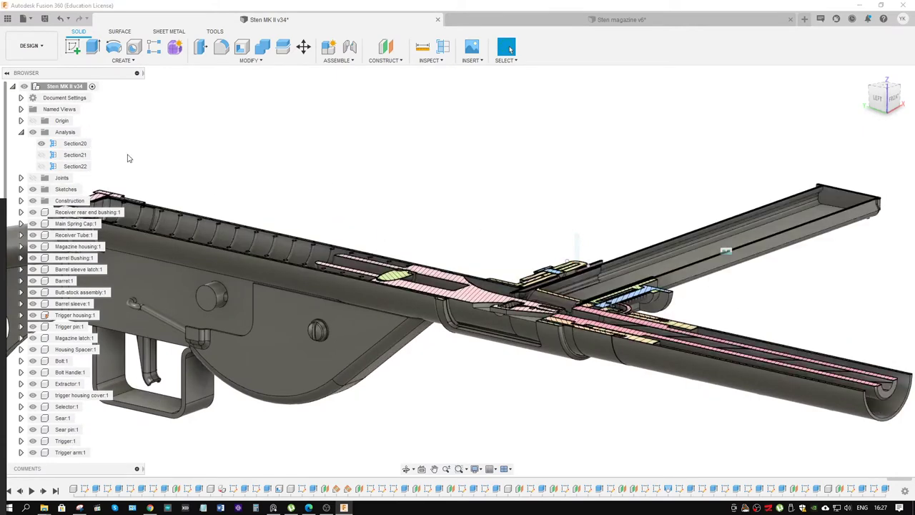
left_click(41, 154)
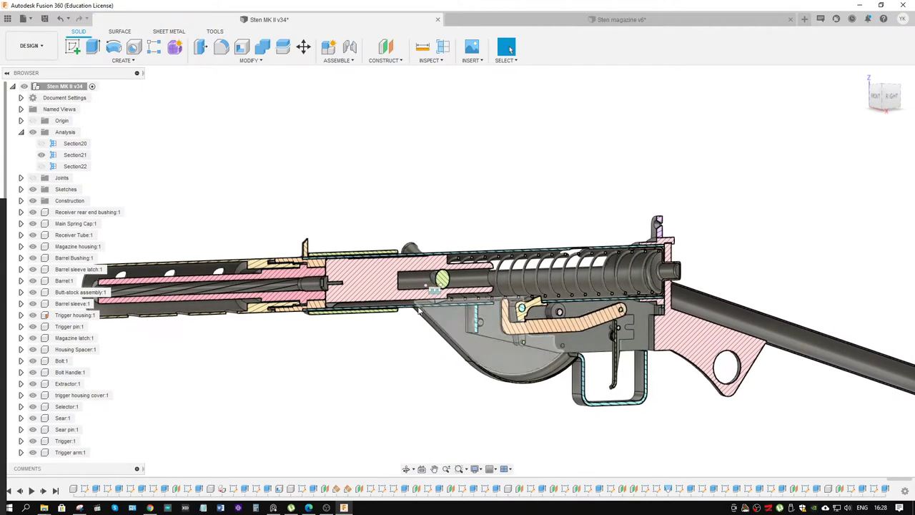
Zoom and pan along the Section21 cut through barrel, breech and trigger housing, then orbit to three-quarter view.
scroll(439, 297, "up", 5)
scroll(438, 298, "up", 2)
scroll(439, 298, "up", 2)
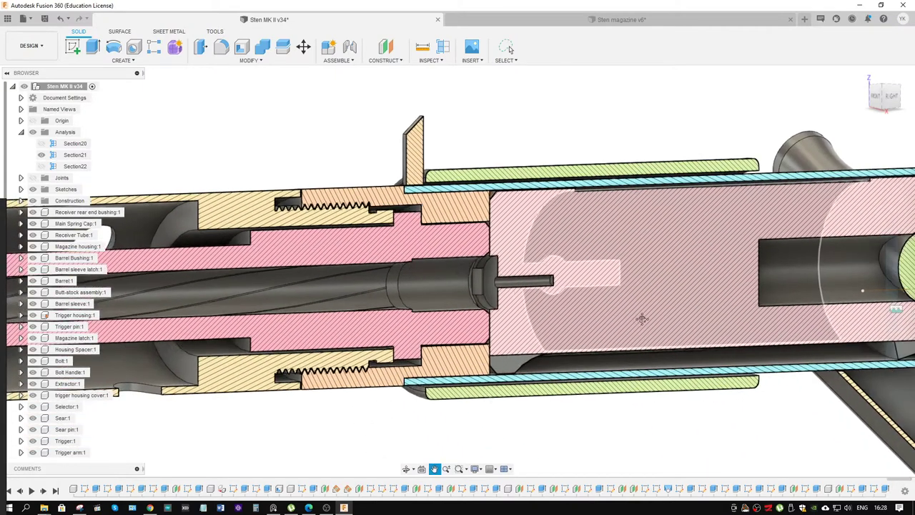
scroll(643, 322, "down", 3)
scroll(644, 322, "down", 3)
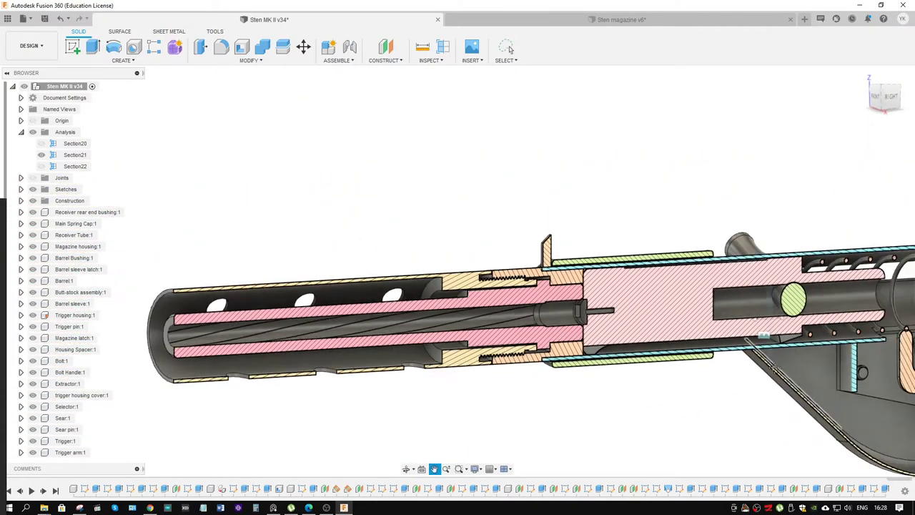
mouse_move(712, 349)
middle_mouse_down()
mouse_move(678, 334)
mouse_move(715, 331)
middle_mouse_up()
scroll(678, 335, "down", 5)
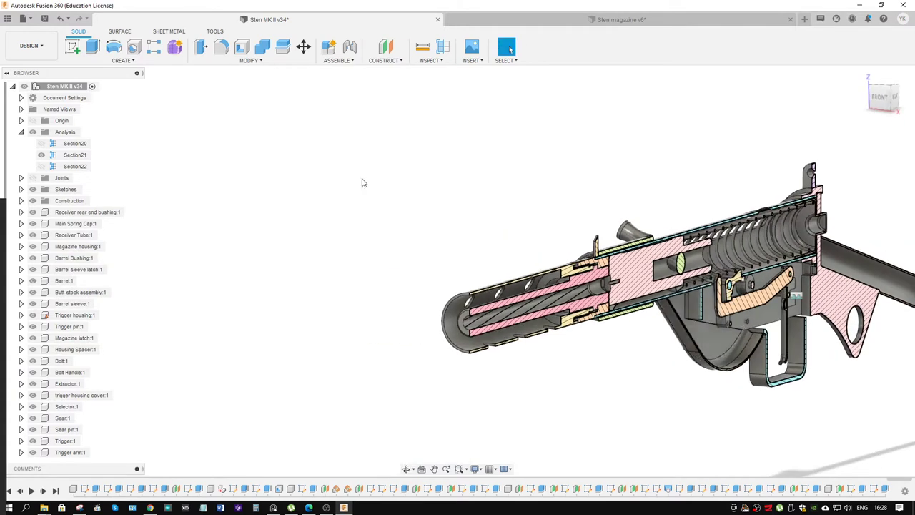
mouse_move(429, 286)
middle_mouse_down("shift")
mouse_move(571, 282)
mouse_move(510, 49)
middle_mouse_up("shift")
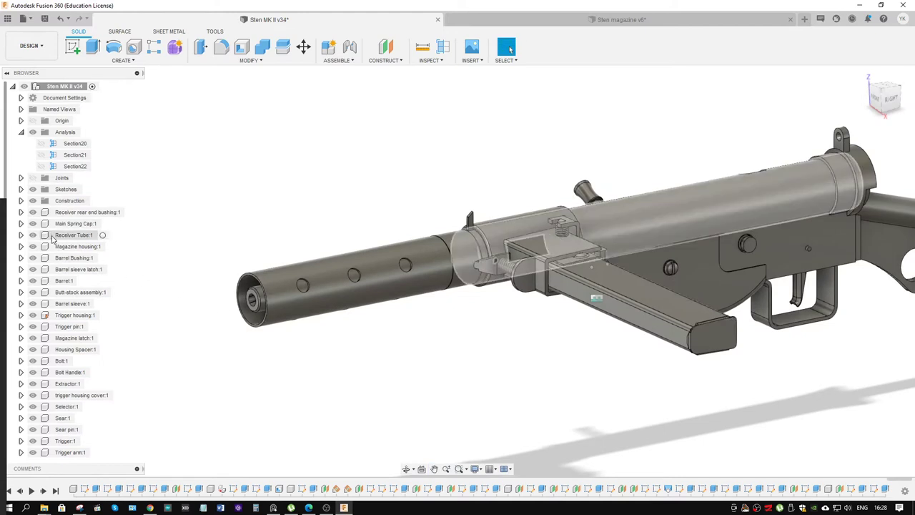
Orbit and pan to view the receiver, spring and barrel from above.
mouse_move(168, 241)
middle_mouse_down("shift")
mouse_move(518, 314)
mouse_move(559, 309)
middle_mouse_up("shift")
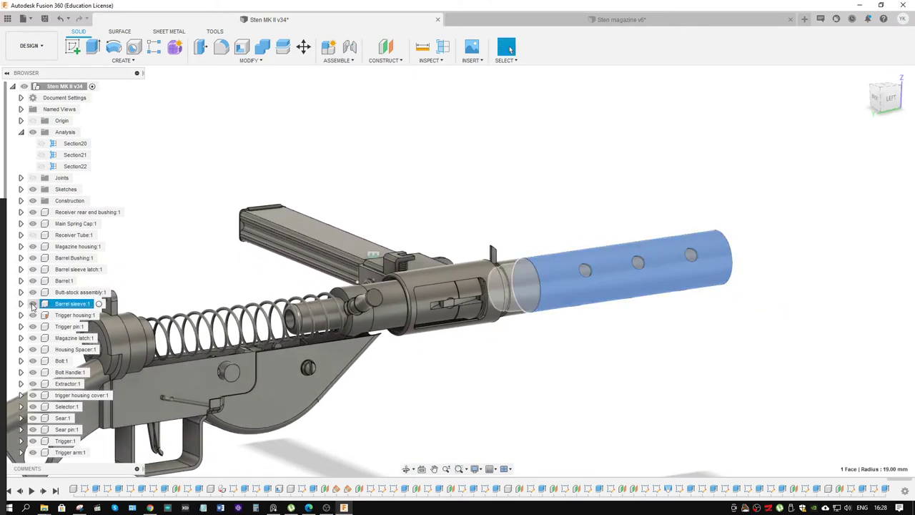
mouse_move(708, 334)
middle_mouse_down("shift")
mouse_move(607, 333)
mouse_move(548, 353)
middle_mouse_up("shift")
scroll(598, 335, "up", 3)
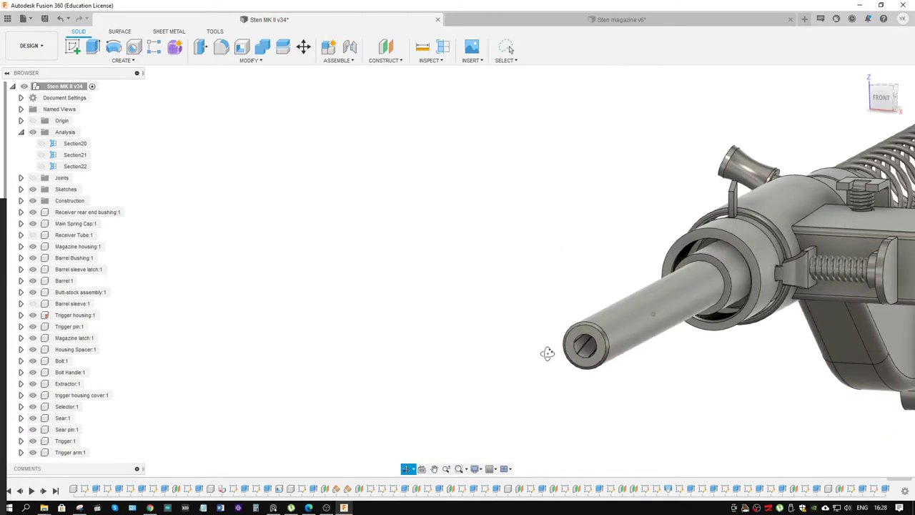
middle_click_drag(730, 334, 697, 374, "shift")
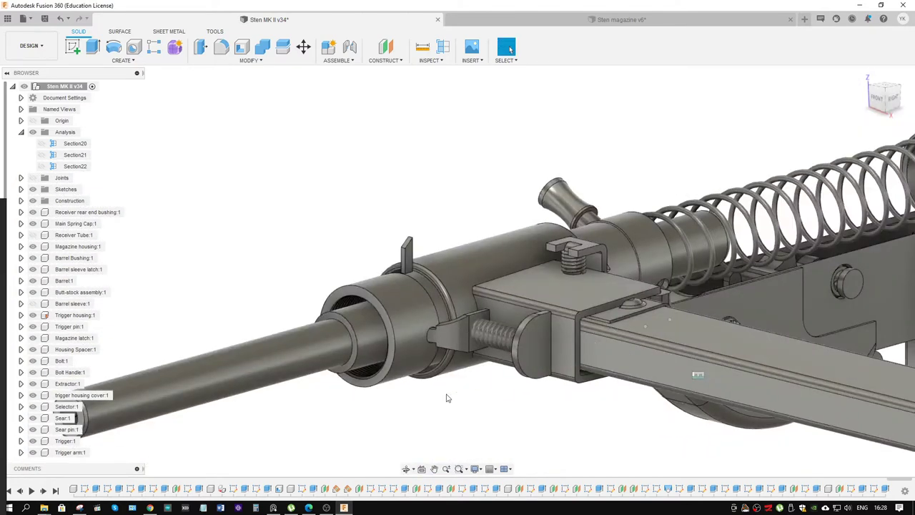
middle_click_drag(447, 398, 594, 330)
Select the barrel bushing face and close in on its thread.
left_click(564, 263)
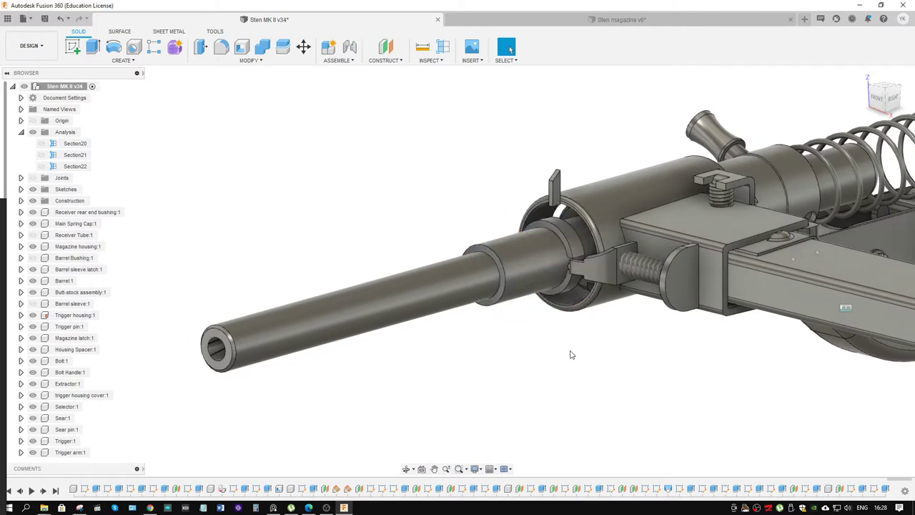
middle_click_drag(571, 355, 582, 351, "shift")
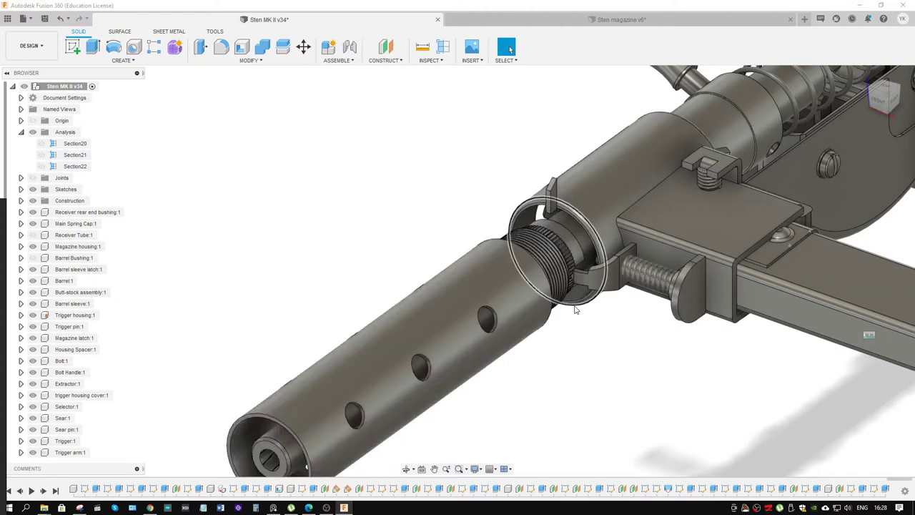
scroll(576, 309, "up", 5)
mouse_move(576, 307)
middle_mouse_down("shift")
mouse_move(616, 389)
mouse_move(601, 366)
mouse_move(62, 158)
middle_mouse_up("shift")
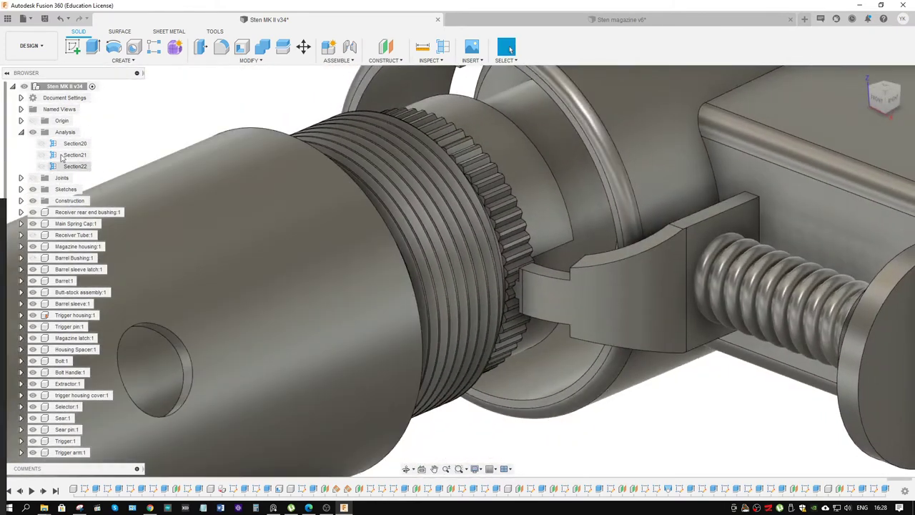
left_click(40, 144)
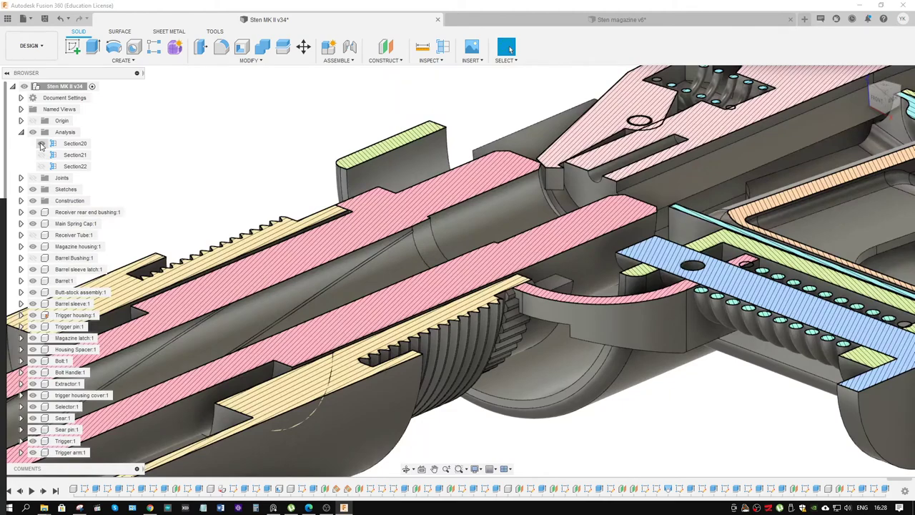
mouse_move(594, 270)
middle_mouse_down("shift")
mouse_move(614, 98)
mouse_move(674, 120)
mouse_move(594, 223)
middle_mouse_up("shift")
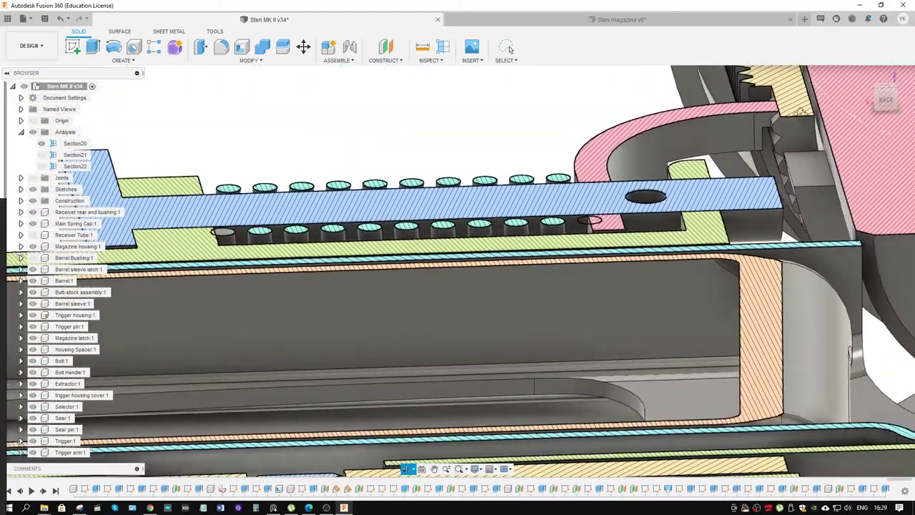
mouse_move(510, 49)
middle_mouse_down("shift")
mouse_move(536, 202)
mouse_move(591, 265)
mouse_move(521, 326)
middle_mouse_up("shift")
scroll(589, 275, "down", 5)
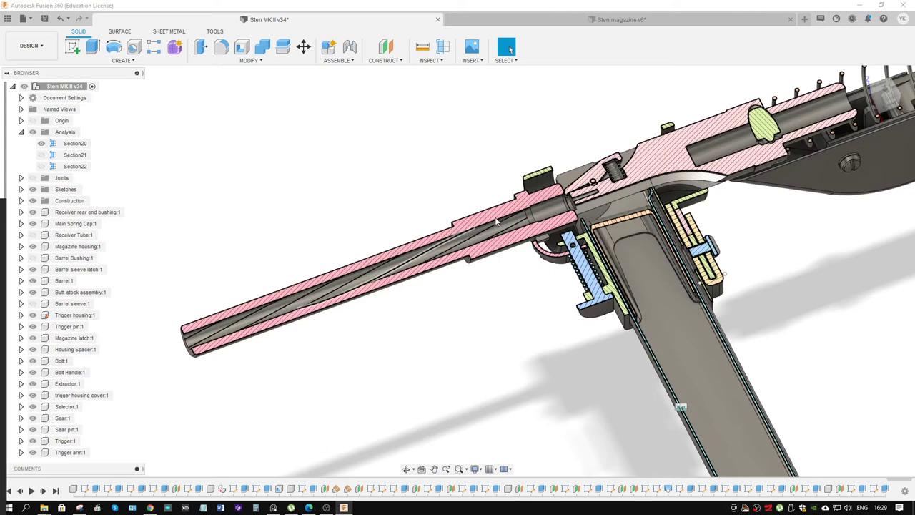
scroll(499, 222, "up", 3)
middle_click_drag(498, 221, 275, 255, "shift")
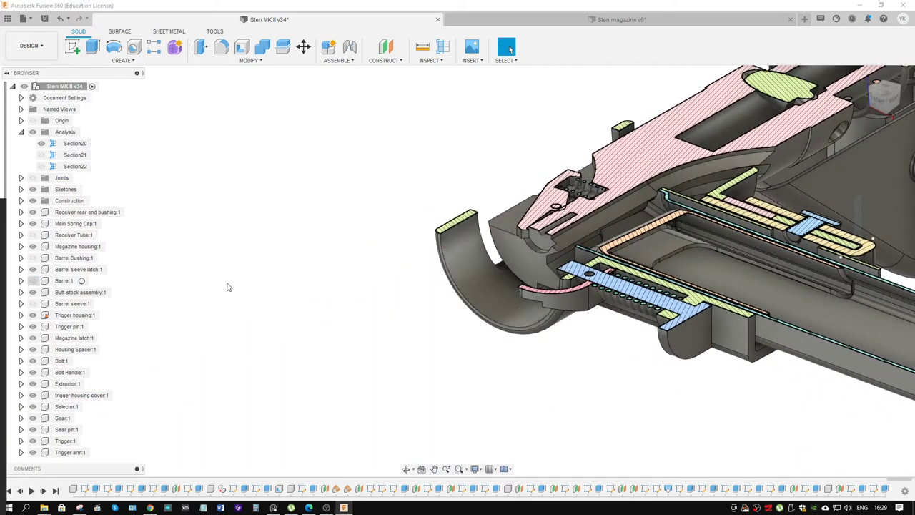
middle_click_drag(228, 287, 497, 397, "shift")
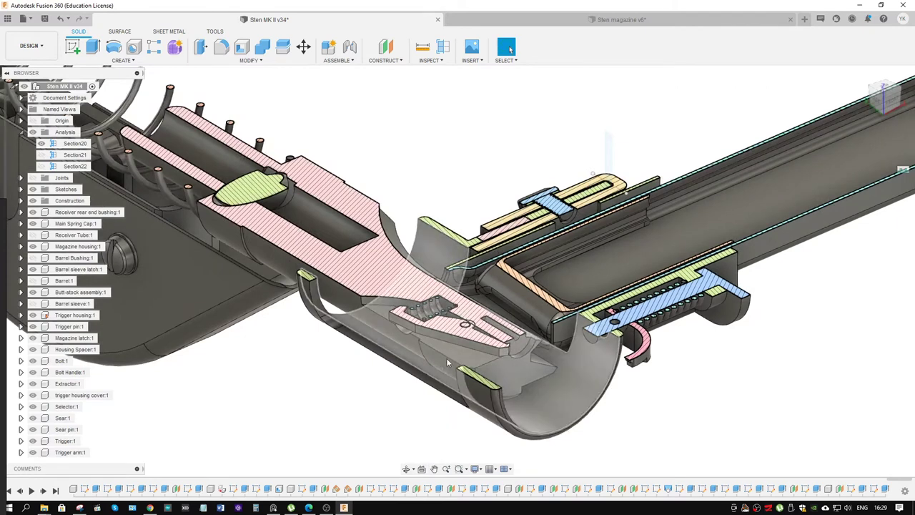
left_click(42, 144)
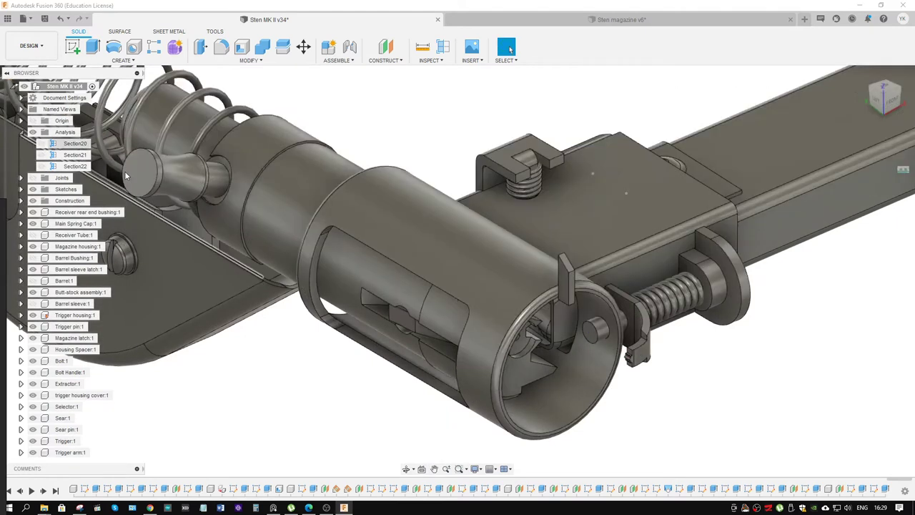
mouse_move(756, 214)
middle_mouse_down("shift")
mouse_move(510, 49)
mouse_move(684, 374)
mouse_move(658, 384)
mouse_move(680, 380)
mouse_move(680, 394)
mouse_move(561, 289)
mouse_move(364, 167)
mouse_move(187, 217)
middle_mouse_up("shift")
scroll(686, 377, "up", 3)
scroll(694, 386, "up", 1)
scroll(666, 395, "up", 2)
scroll(680, 393, "down", 5)
left_click(561, 289)
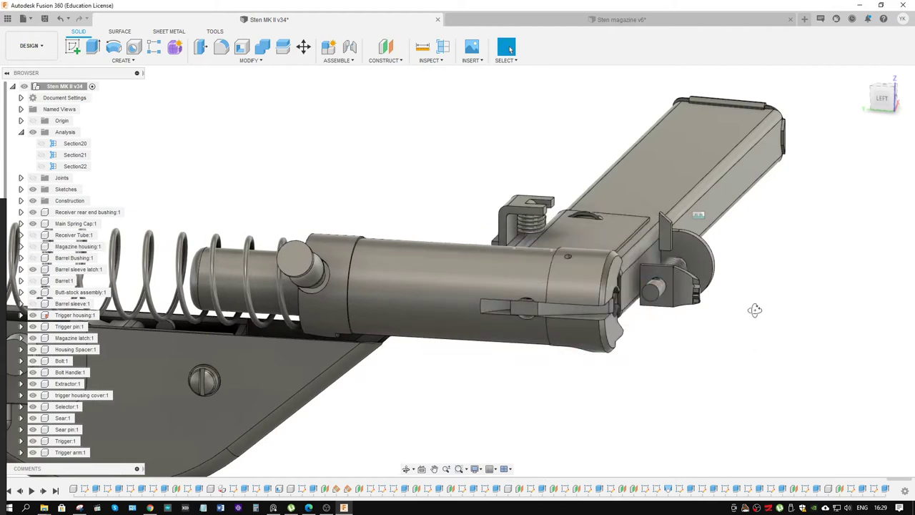
mouse_move(755, 309)
middle_mouse_down("shift")
mouse_move(760, 331)
mouse_move(719, 359)
mouse_move(691, 322)
mouse_move(611, 310)
mouse_move(486, 333)
mouse_move(668, 382)
mouse_move(708, 357)
mouse_move(448, 334)
mouse_move(508, 295)
middle_mouse_up("shift")
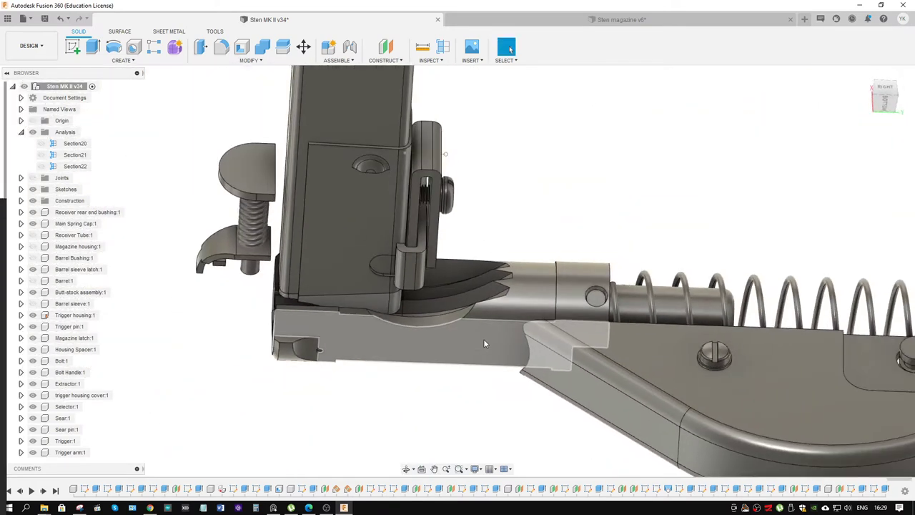
mouse_move(484, 344)
middle_mouse_down("shift")
mouse_move(537, 339)
mouse_move(686, 284)
middle_mouse_up("shift")
scroll(686, 285, "up", 3)
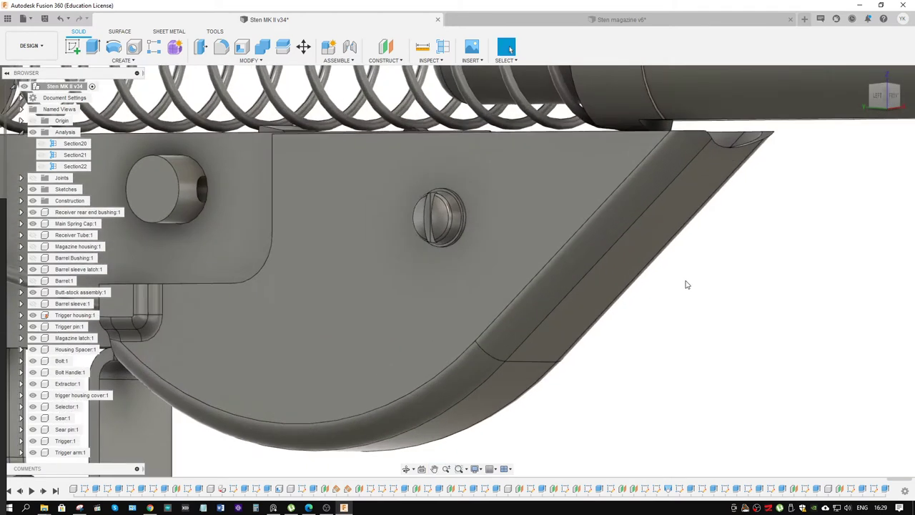
scroll(686, 284, "down", 10)
scroll(602, 278, "up", 4)
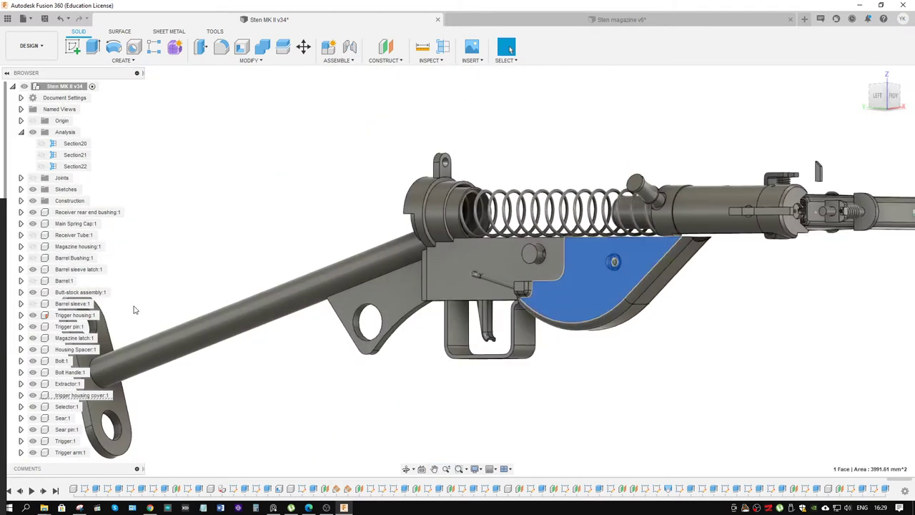
Hide Trigger housing:1 and turn to a side view of the exposed trigger parts.
scroll(686, 329, "up", 3)
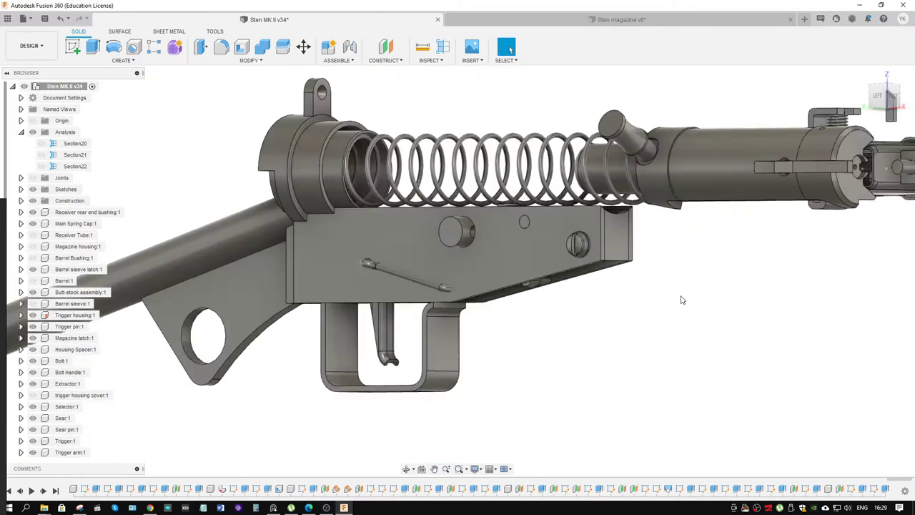
mouse_move(680, 298)
middle_mouse_down("shift")
mouse_move(656, 282)
mouse_move(660, 247)
mouse_move(727, 251)
mouse_move(636, 319)
mouse_move(599, 271)
middle_mouse_up("shift")
left_click(600, 270)
left_click(32, 315)
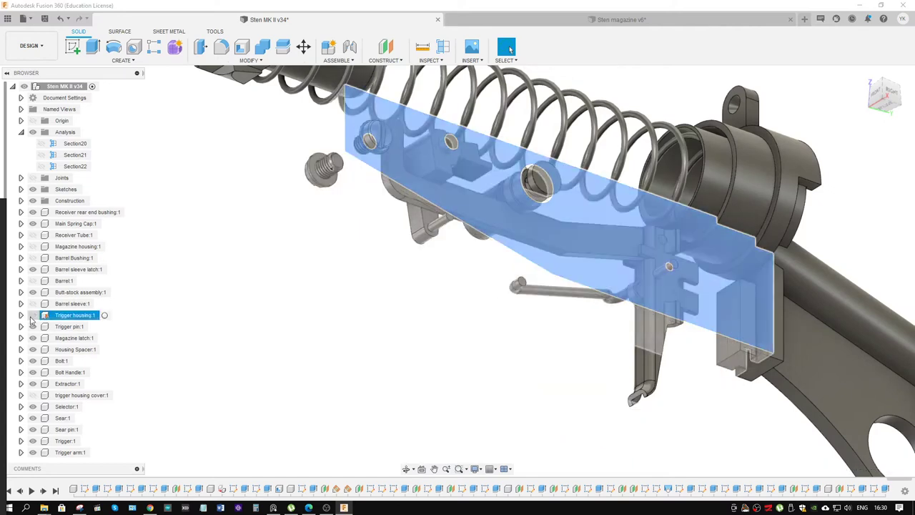
mouse_move(544, 359)
middle_mouse_down("shift")
mouse_move(498, 377)
mouse_move(521, 386)
mouse_move(507, 378)
mouse_move(345, 384)
mouse_move(608, 381)
mouse_move(633, 361)
middle_mouse_up("shift")
Zoom and pan side-on into the Section21 cut through the receiver mechanism.
scroll(622, 376, "down", 5)
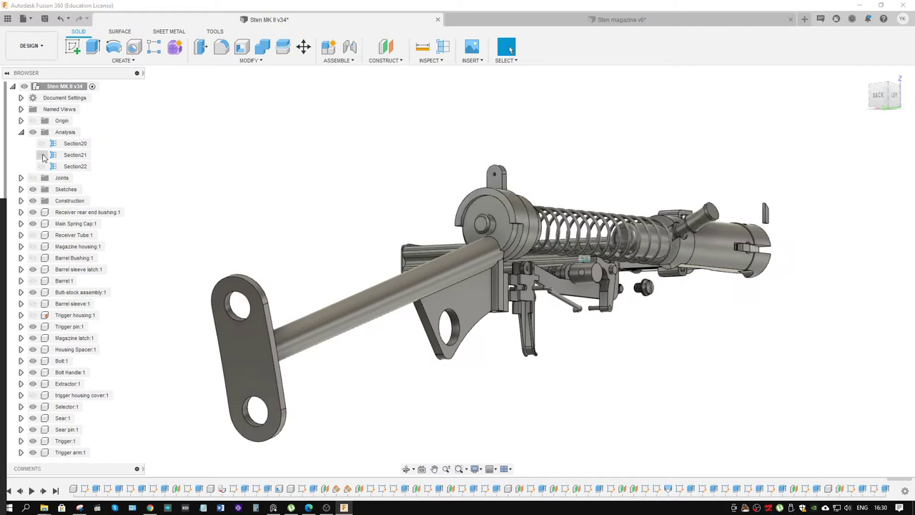
middle_click_drag(372, 230, 178, 231, "shift")
scroll(370, 318, "up", 3)
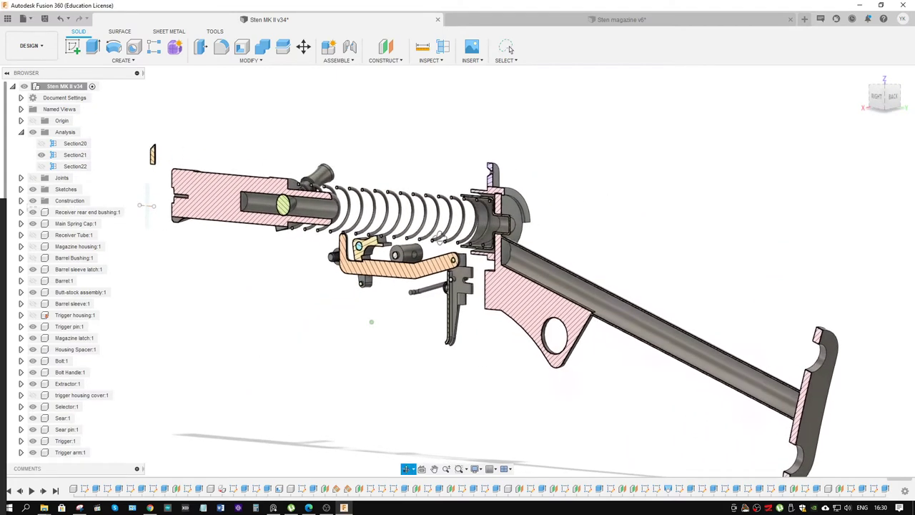
scroll(374, 315, "up", 3)
scroll(538, 262, "up", 3)
mouse_move(538, 262)
middle_mouse_down("shift")
mouse_move(563, 263)
mouse_move(541, 288)
mouse_move(491, 266)
mouse_move(530, 281)
middle_mouse_up("shift")
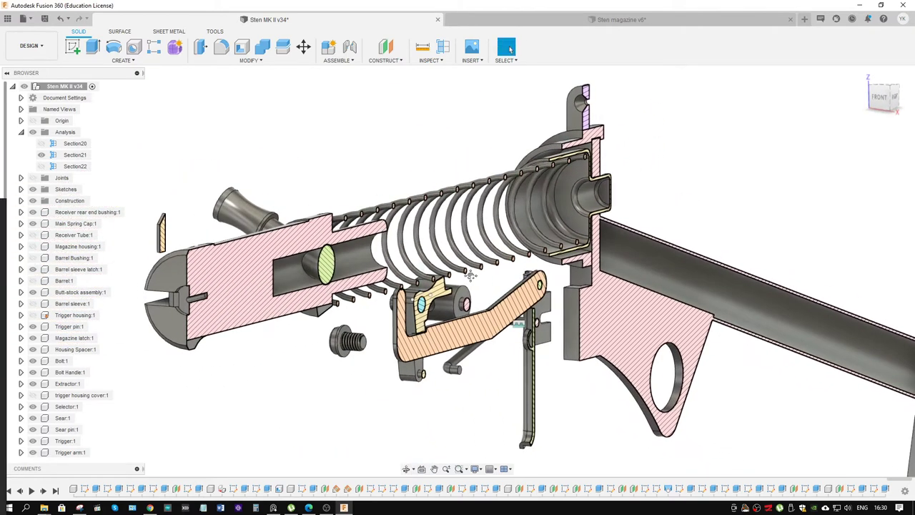
middle_click_drag(471, 275, 516, 279)
Hide the Section21 cut, orbit along the receiver, and toggle the Butt-stock assembly's visibility.
left_click(45, 157)
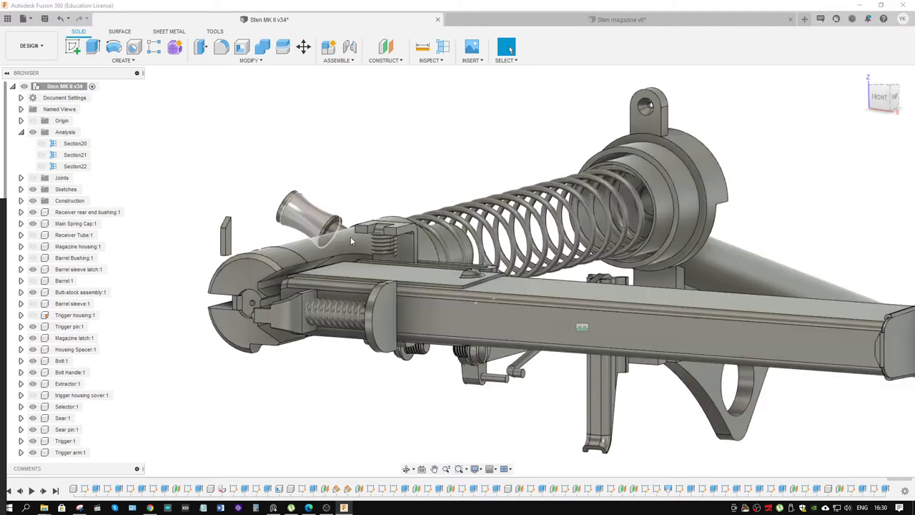
mouse_move(350, 237)
middle_mouse_down("shift")
mouse_move(172, 251)
mouse_move(280, 220)
mouse_move(530, 305)
mouse_move(495, 264)
middle_mouse_up("shift")
mouse_move(587, 332)
middle_mouse_down("shift")
mouse_move(516, 316)
mouse_move(530, 343)
mouse_move(454, 241)
mouse_move(66, 245)
middle_mouse_up("shift")
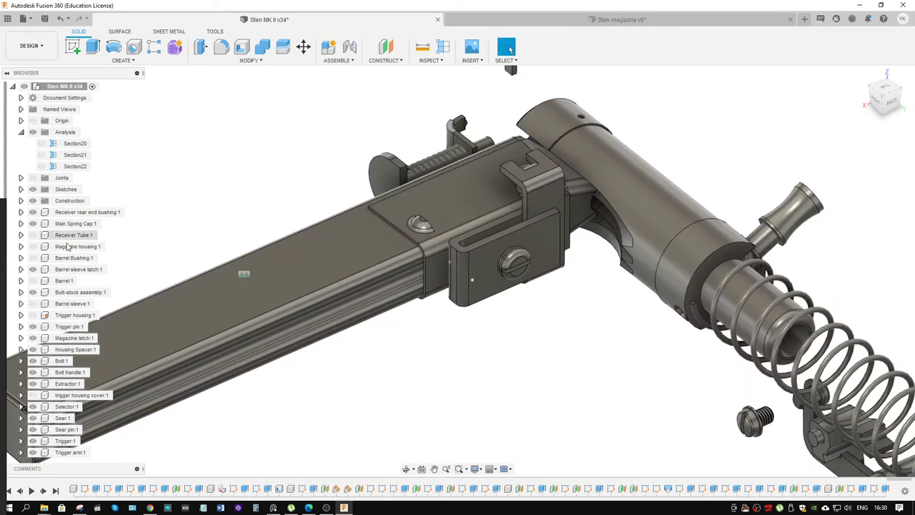
left_click(32, 292)
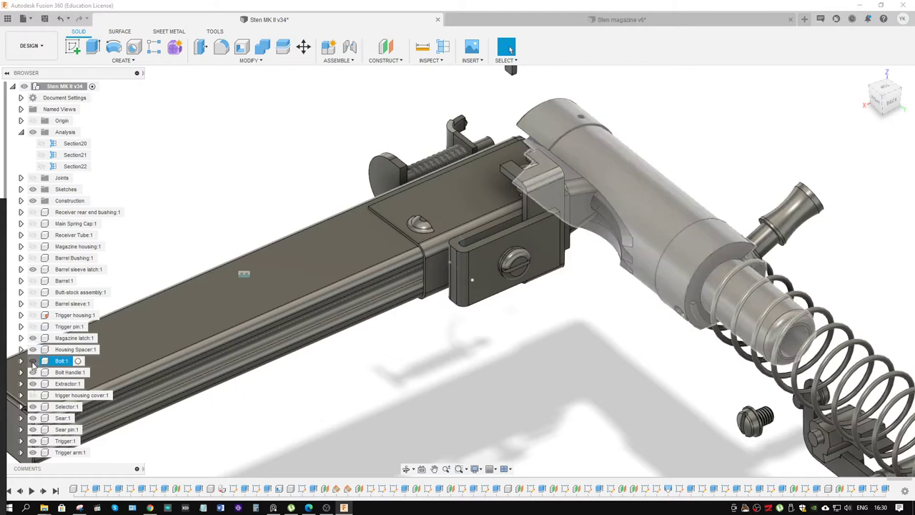
Hide Bolt:1, Bolt Handle:1, Extractor:1 and Sear:1.
left_click(32, 361)
left_click(32, 372)
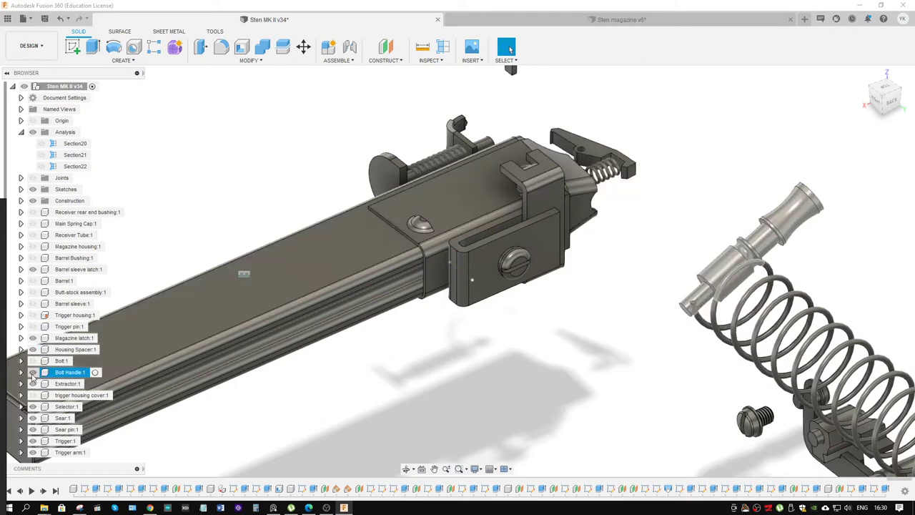
left_click(32, 372)
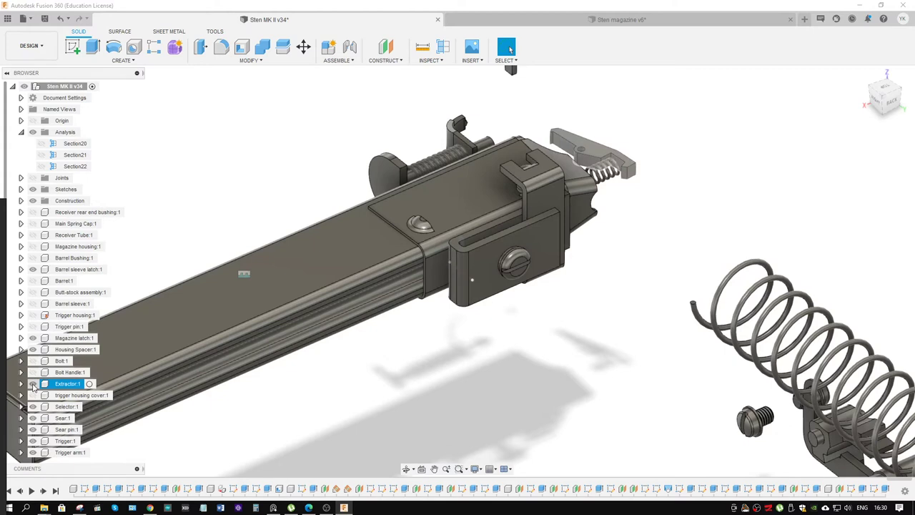
left_click(33, 384)
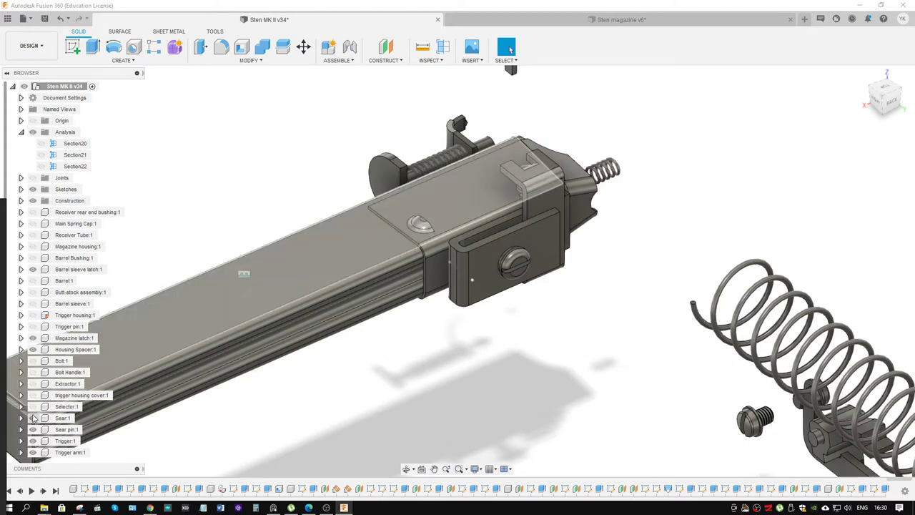
left_click(32, 418)
Hide the Trigger arm, a barrel sleeve latch part and the Front sight.
middle_click_drag(399, 354, 594, 322, "shift")
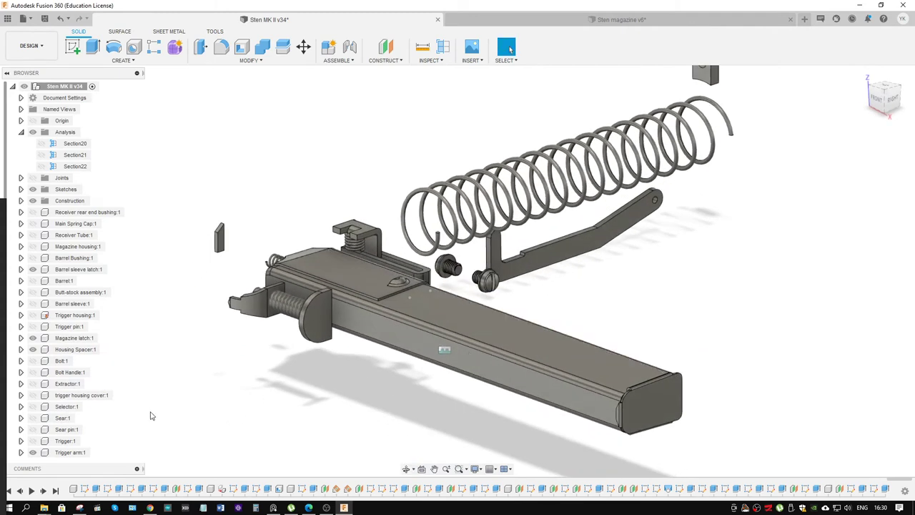
scroll(43, 400, "down", 3)
left_click(33, 395)
left_click(32, 406)
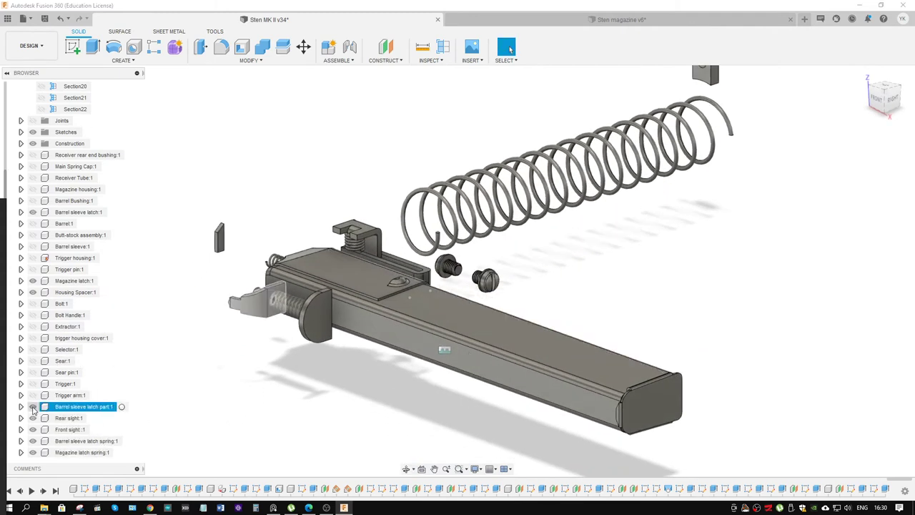
left_click(32, 406)
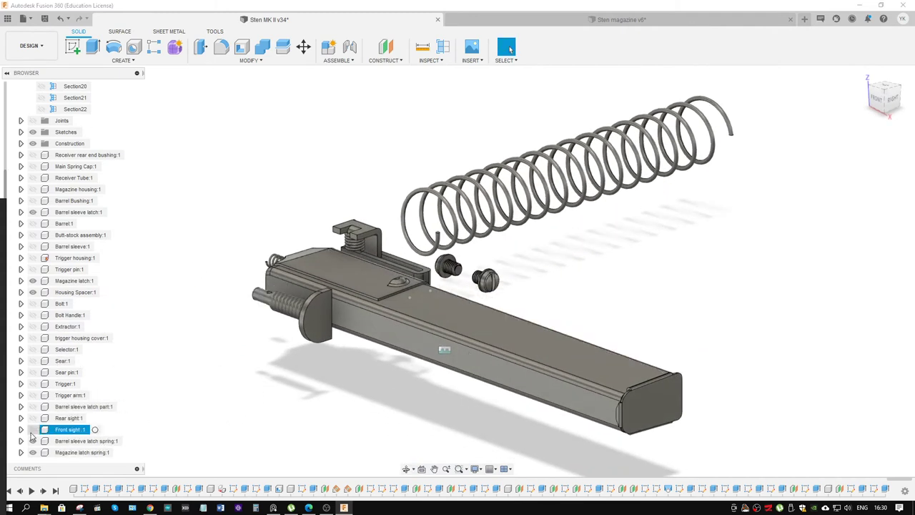
Hide the Magazine latch spring, Bolt spring, Trigger housing cover bolts and Housing spacer bolt.
scroll(43, 434, "down", 3)
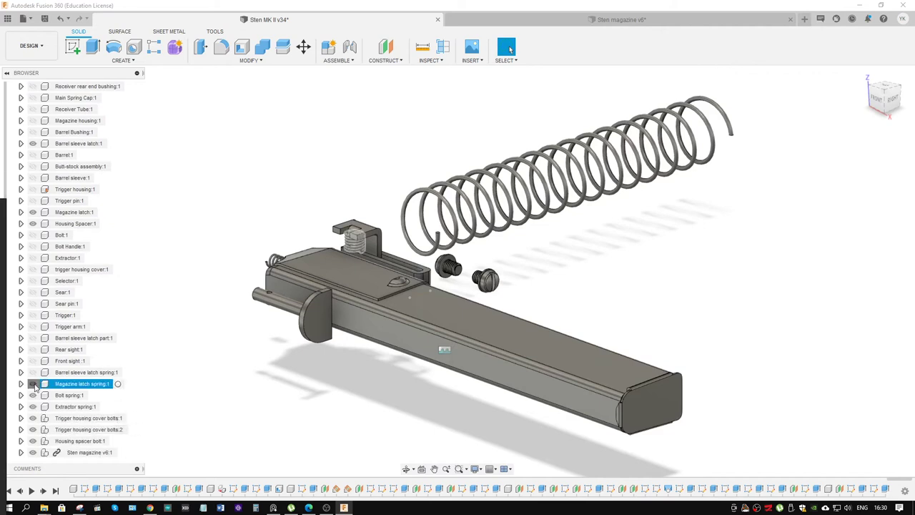
left_click(32, 383)
left_click(32, 395)
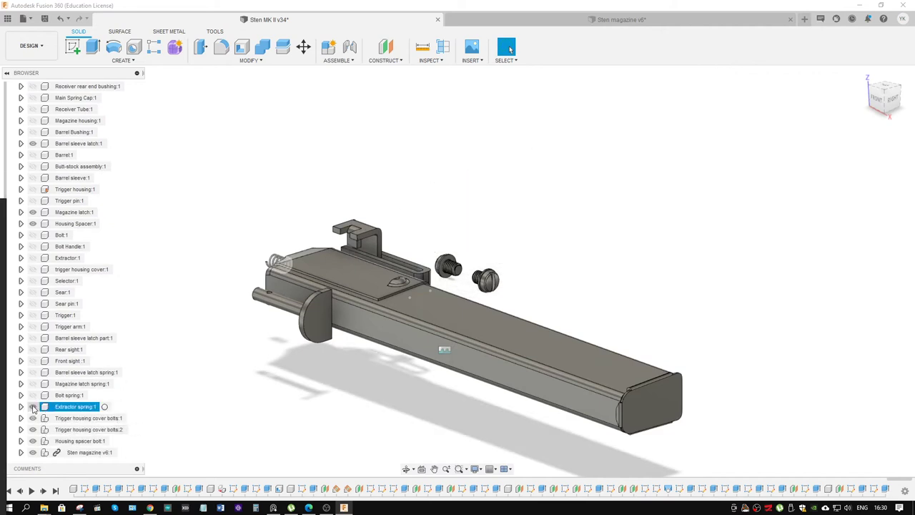
left_click(32, 429)
left_click(32, 440)
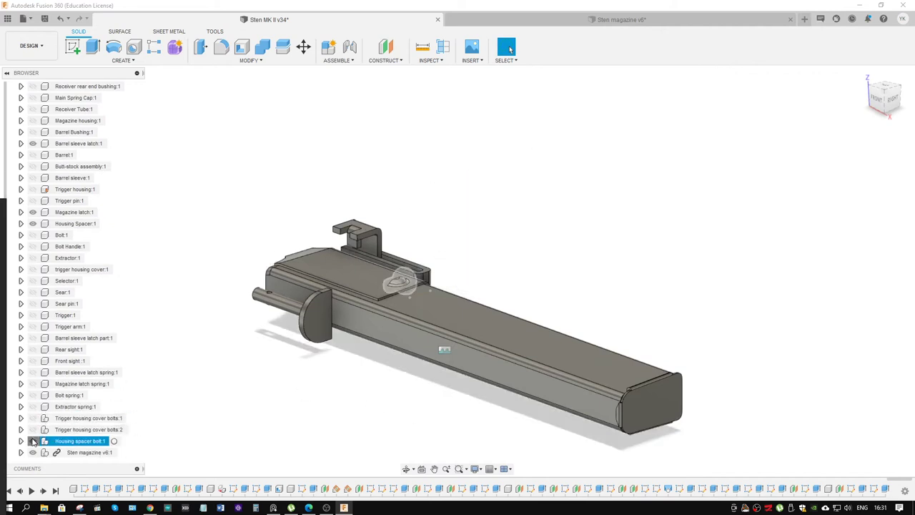
Hide the Housing Spacer, Magazine latch and Barrel sleeve latch, leaving only the magazine.
middle_click_drag(270, 309, 51, 191, "shift")
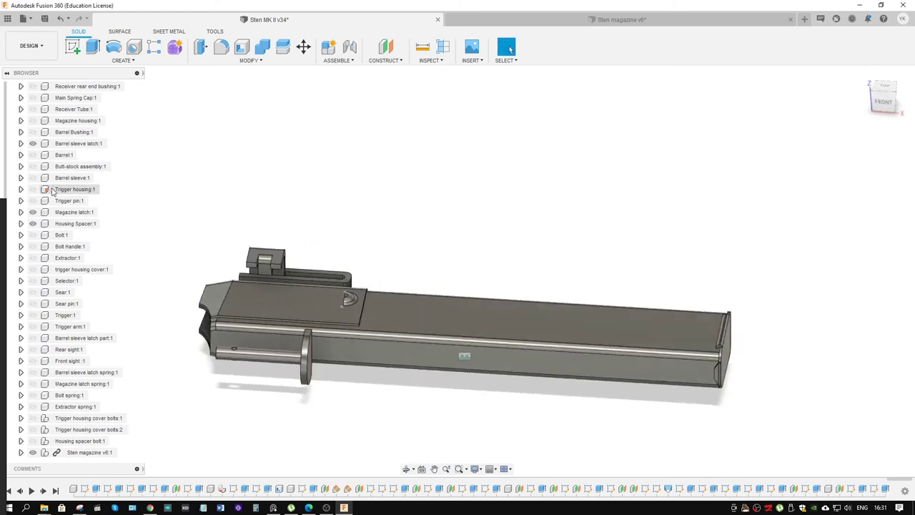
left_click(32, 224)
left_click(32, 212)
left_click(32, 144)
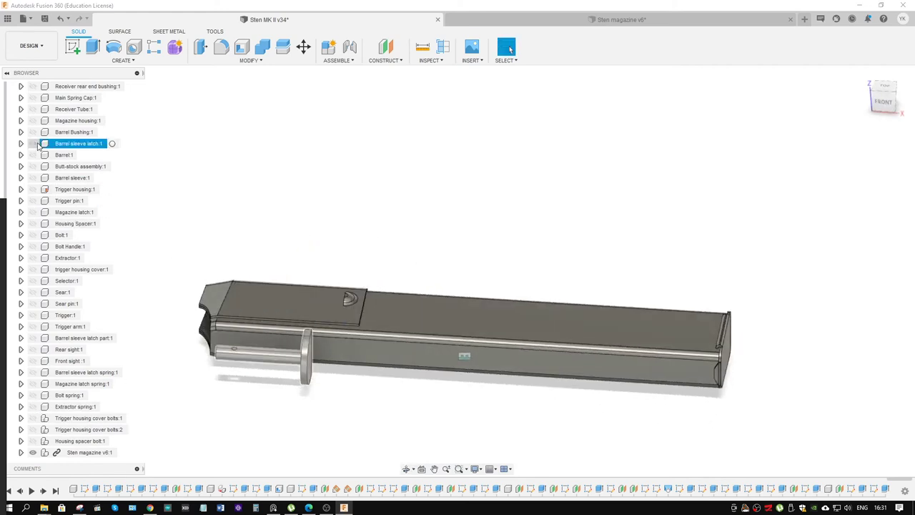
mouse_move(351, 263)
middle_mouse_down("shift")
mouse_move(419, 241)
mouse_move(499, 242)
mouse_move(531, 217)
mouse_move(537, 196)
mouse_move(548, 249)
mouse_move(589, 257)
mouse_move(770, 245)
middle_mouse_up("shift")
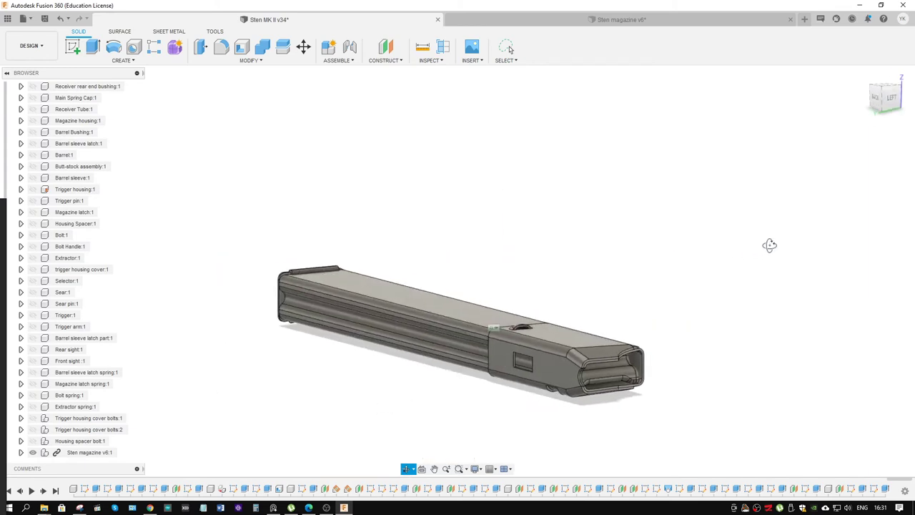
Show Housing spacer bolt:1, Trigger housing cover bolts:2, Bolt spring:1 and Extractor spring:1 again.
left_click(33, 441)
middle_click_drag(476, 235, 403, 319, "shift")
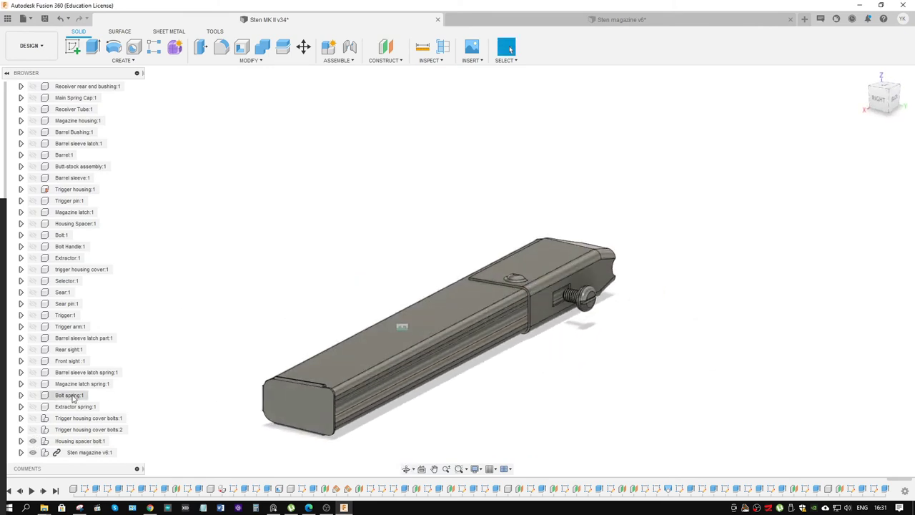
left_click(33, 430)
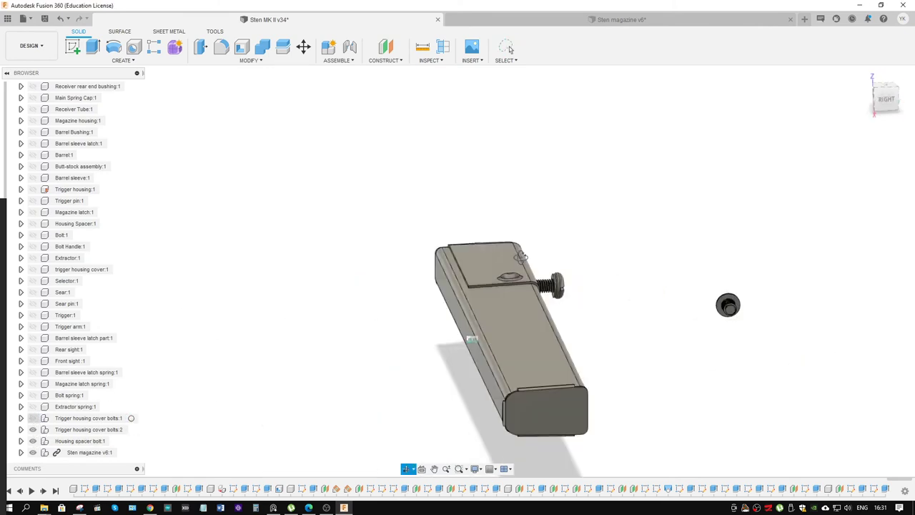
mouse_move(477, 264)
middle_mouse_down("shift")
mouse_move(470, 279)
mouse_move(418, 279)
middle_mouse_up("shift")
scroll(468, 281, "down", 5)
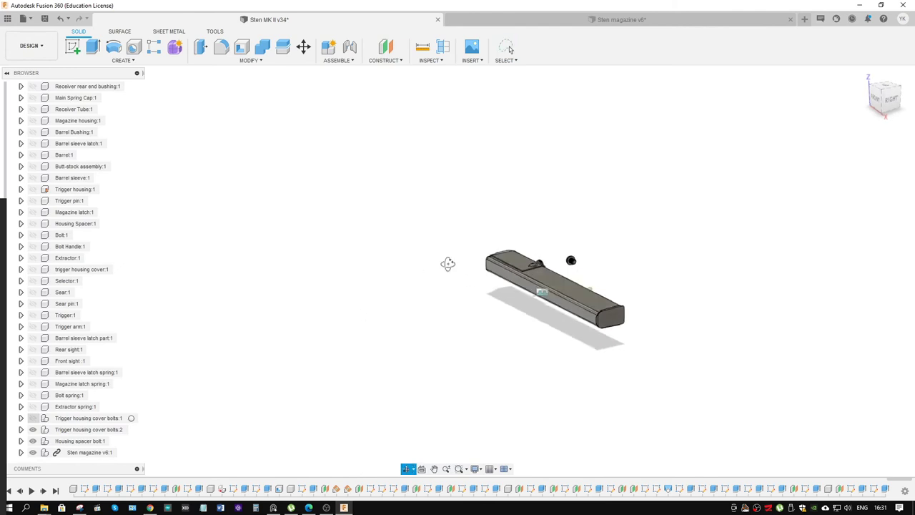
left_click(33, 395)
left_click(33, 384)
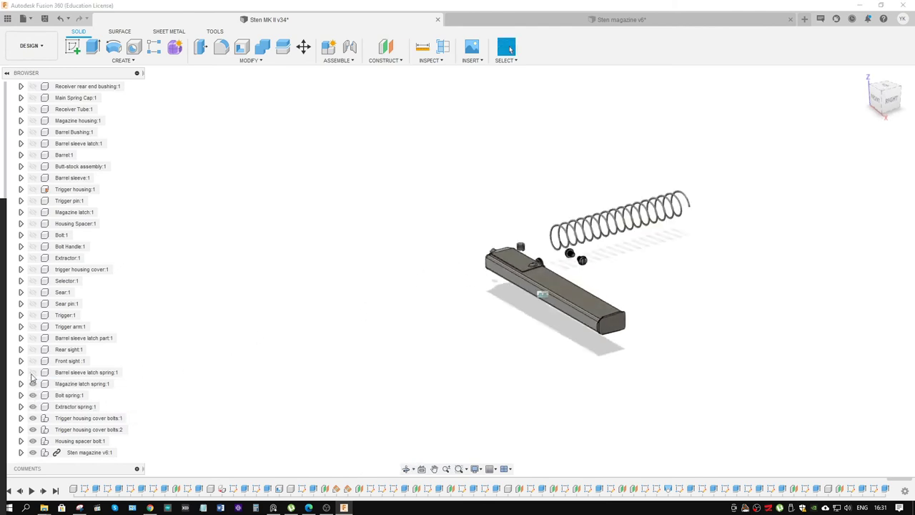
Unhide the Trigger arm, Trigger, Sear pin, Selector and trigger housing cover.
left_click(33, 327)
left_click(33, 315)
left_click(33, 304)
left_click(33, 281)
left_click(33, 270)
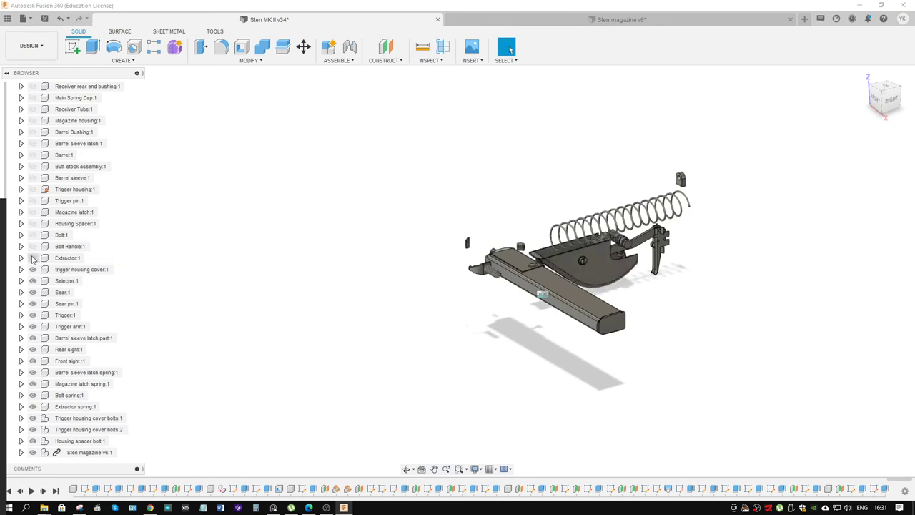
Unhide the Bolt Handle, Bolt, Housing Spacer, Trigger pin and Trigger housing.
left_click(33, 246)
left_click(33, 235)
left_click(33, 223)
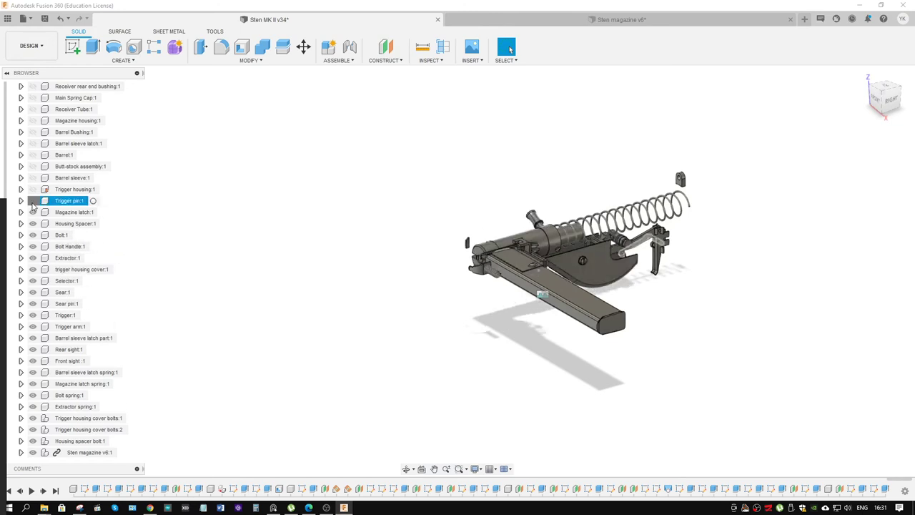
left_click(33, 201)
left_click(33, 190)
Unhide the Barrel sleeve, Butt-stock assembly, Barrel and Barrel sleeve latch, then zoom in on the gun.
left_click(33, 178)
left_click(33, 167)
left_click(33, 155)
left_click(33, 144)
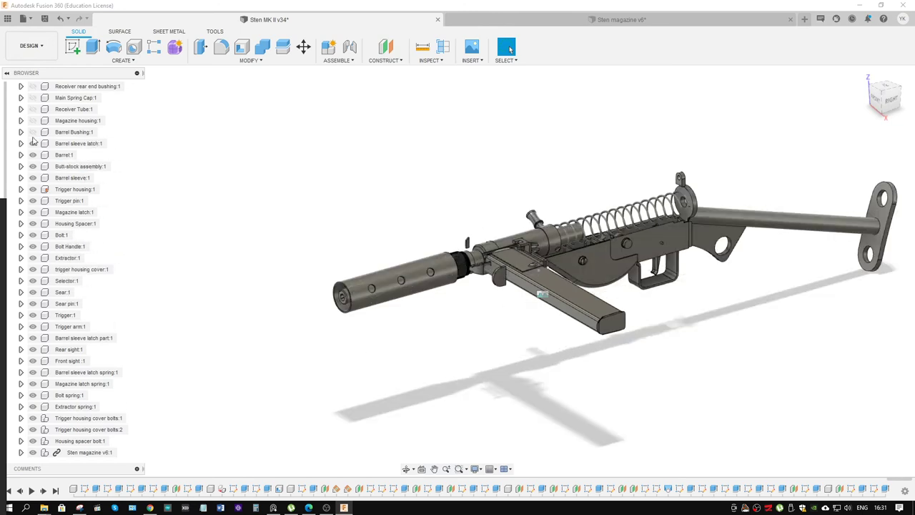
mouse_move(537, 124)
middle_mouse_down("shift")
mouse_move(468, 157)
mouse_move(505, 145)
middle_mouse_up("shift")
scroll(476, 160, "up", 3)
Unhide Receiver Tube:1 to enclose the spring, then orbit to the gun's left side.
scroll(40, 169, "up", 1)
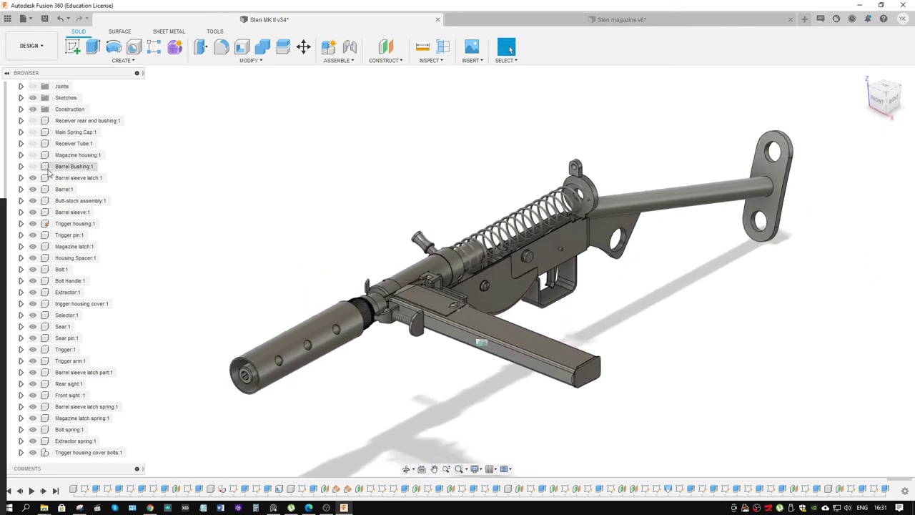
scroll(32, 207, "up", 2)
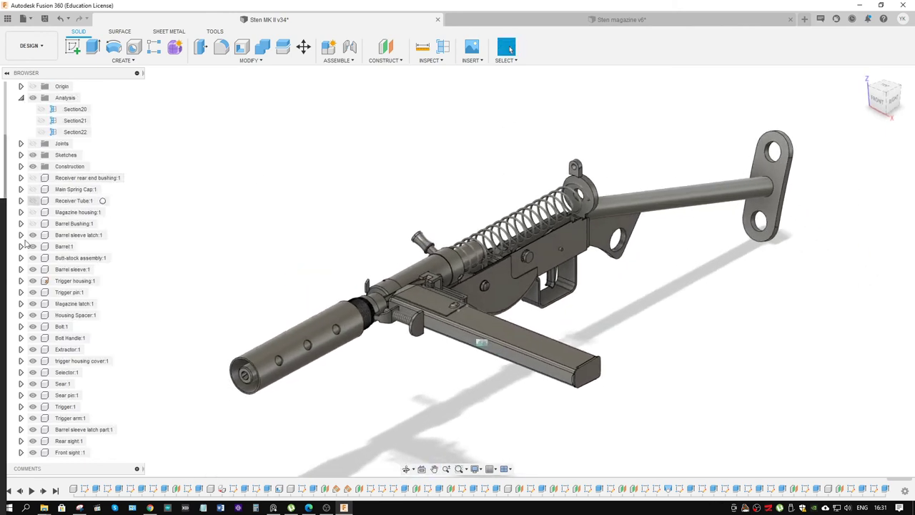
left_click(32, 200)
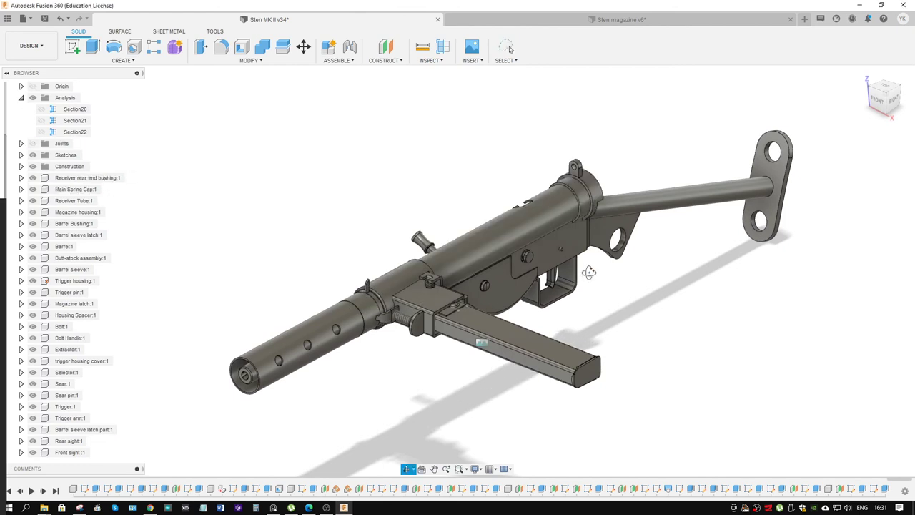
mouse_move(589, 272)
middle_mouse_down("shift")
mouse_move(535, 255)
mouse_move(490, 304)
middle_mouse_up("shift")
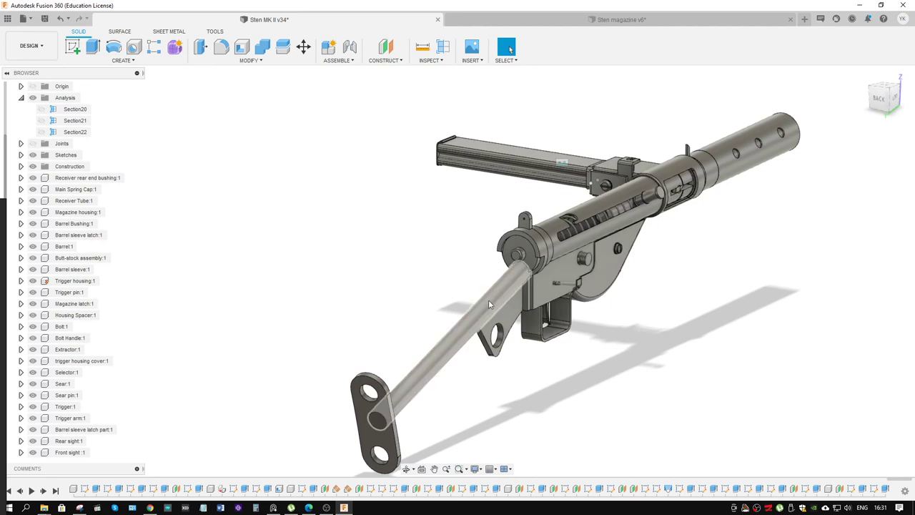